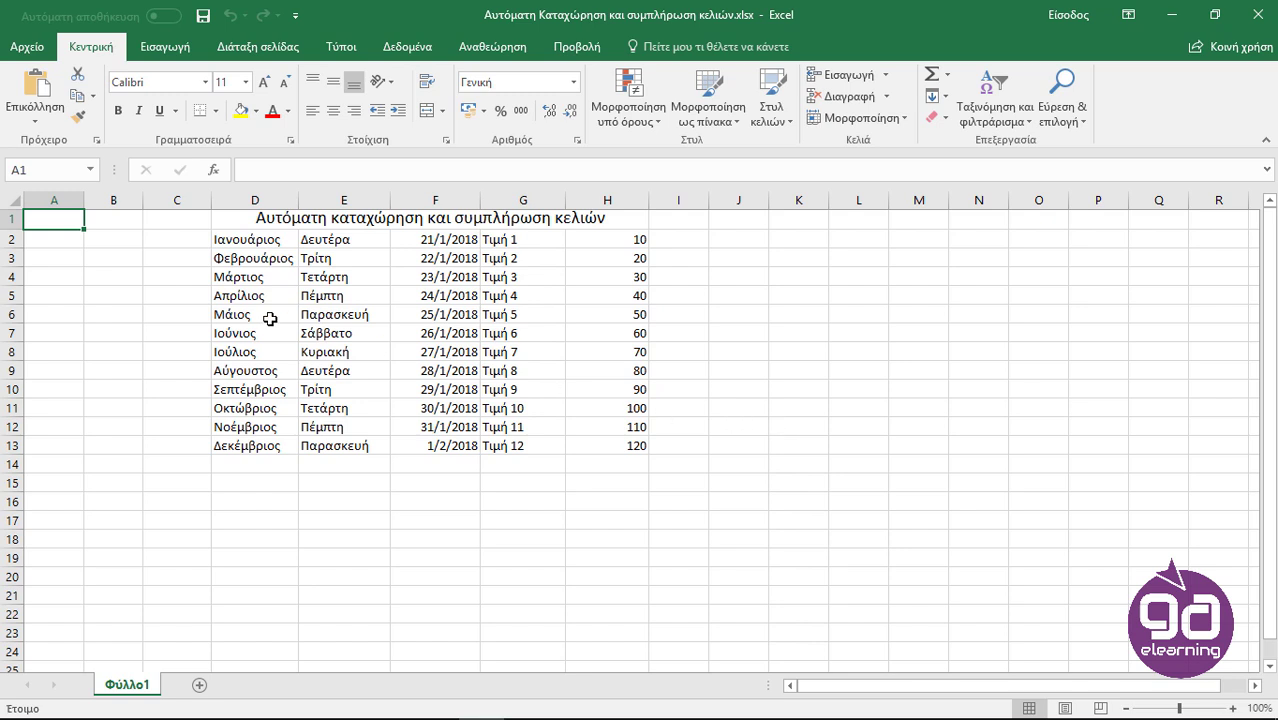
# Step: Enter Ιανουάριος in A2, then let AutoComplete finish Ιανουάριος in A3 from 'Ι'
pyautogui.click(59, 243)
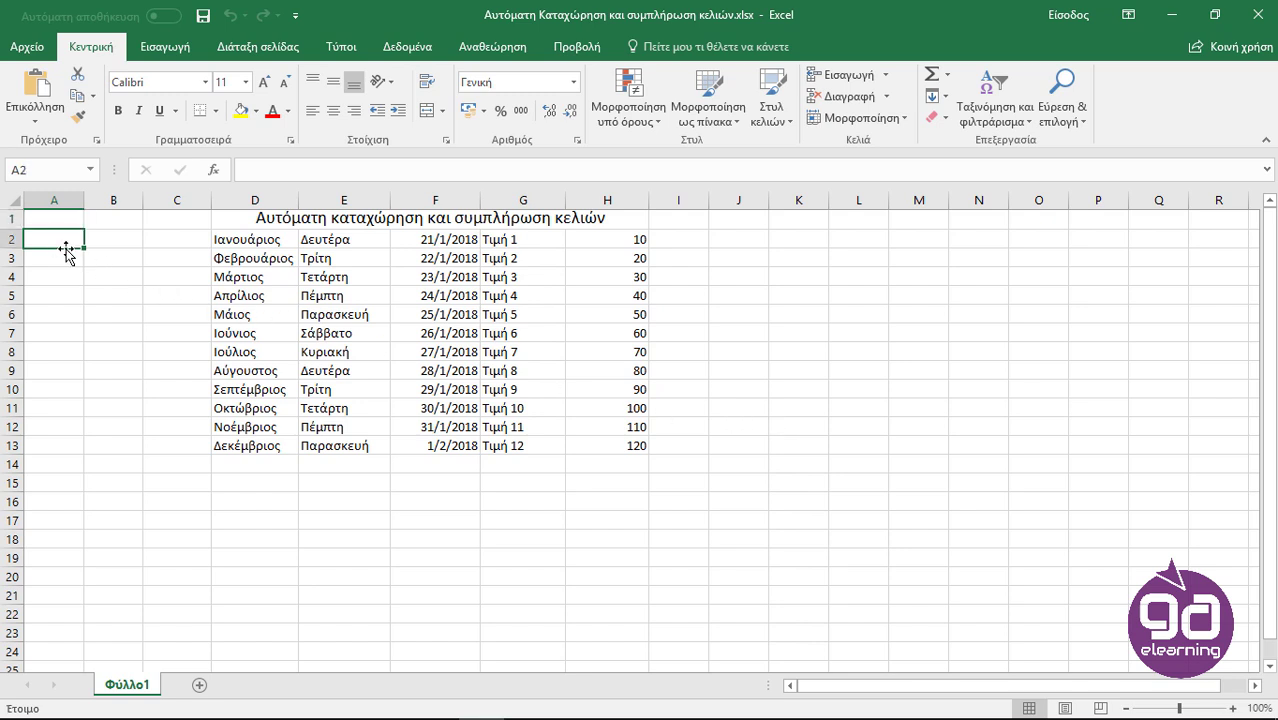
pyautogui.write('Ιανουάριος')
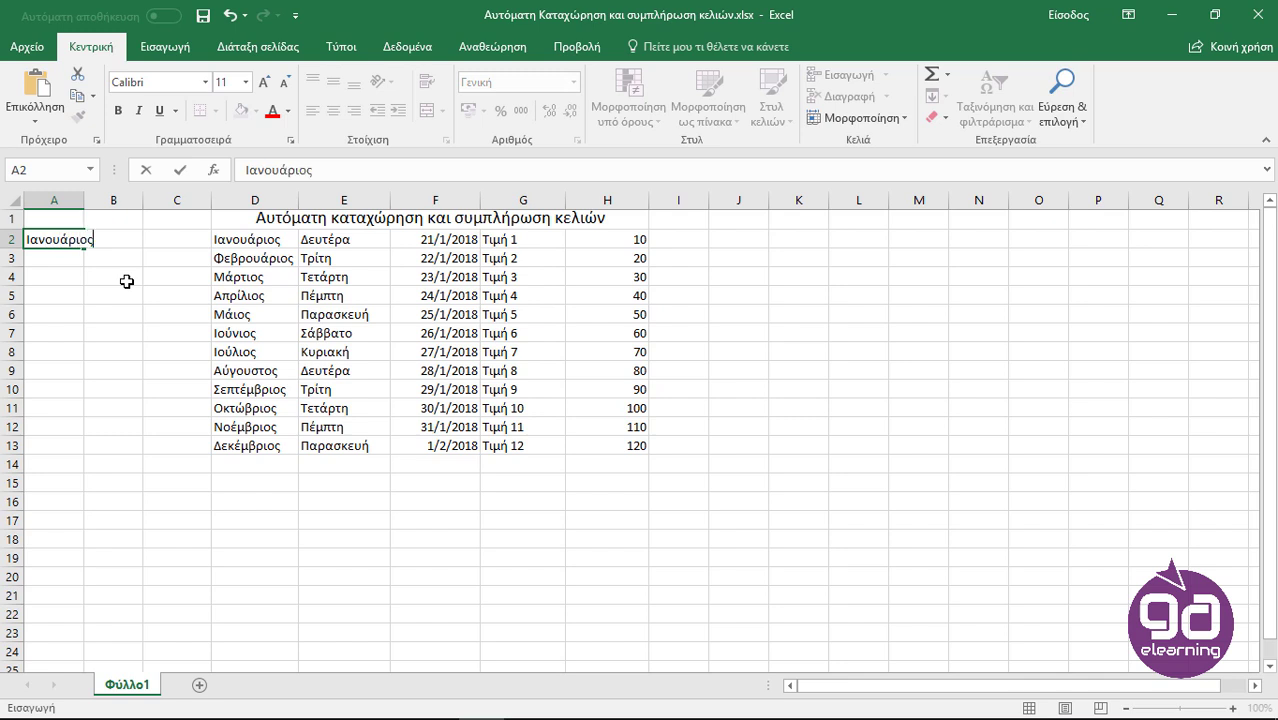
pyautogui.press('Return')
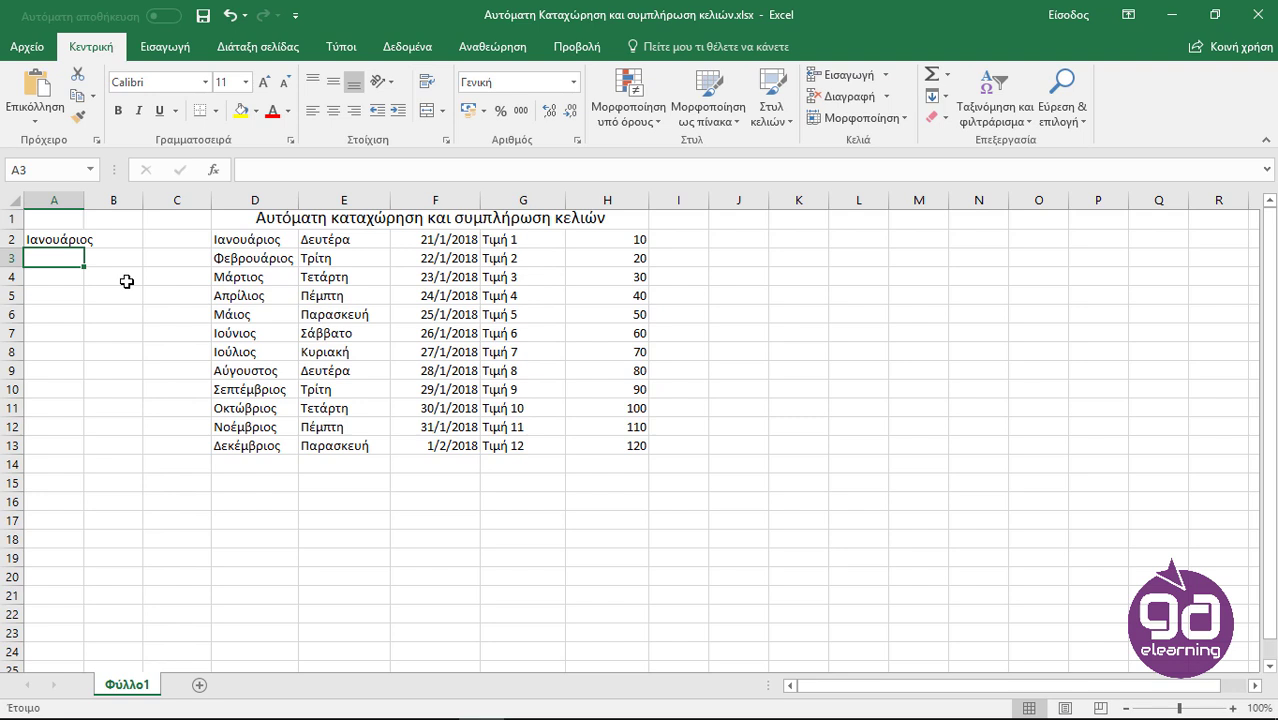
pyautogui.write('Ιανουάριος')
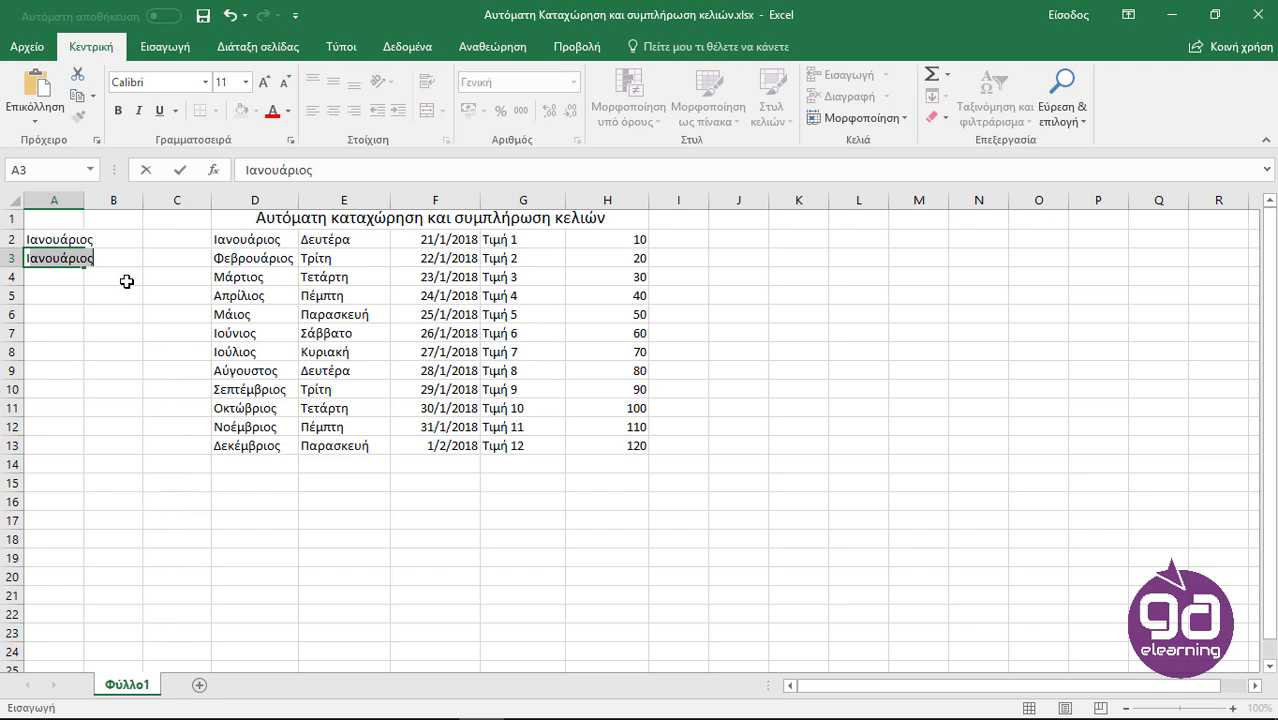
pyautogui.press('Return')
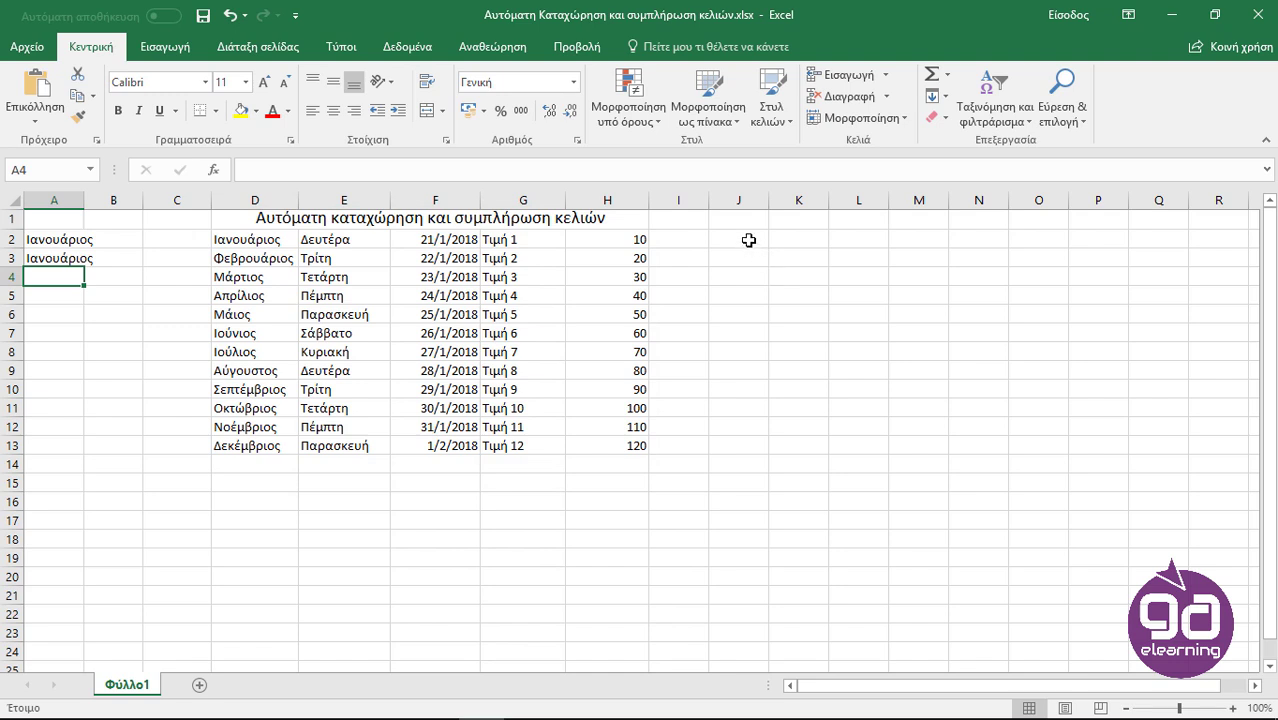
# Step: Enter Ιανουάριος in J2, fill the months down to Δεκέμβριος in J13, and widen column J
pyautogui.click(748, 240)
pyautogui.write('Ιανουάριος')
pyautogui.press('Return')
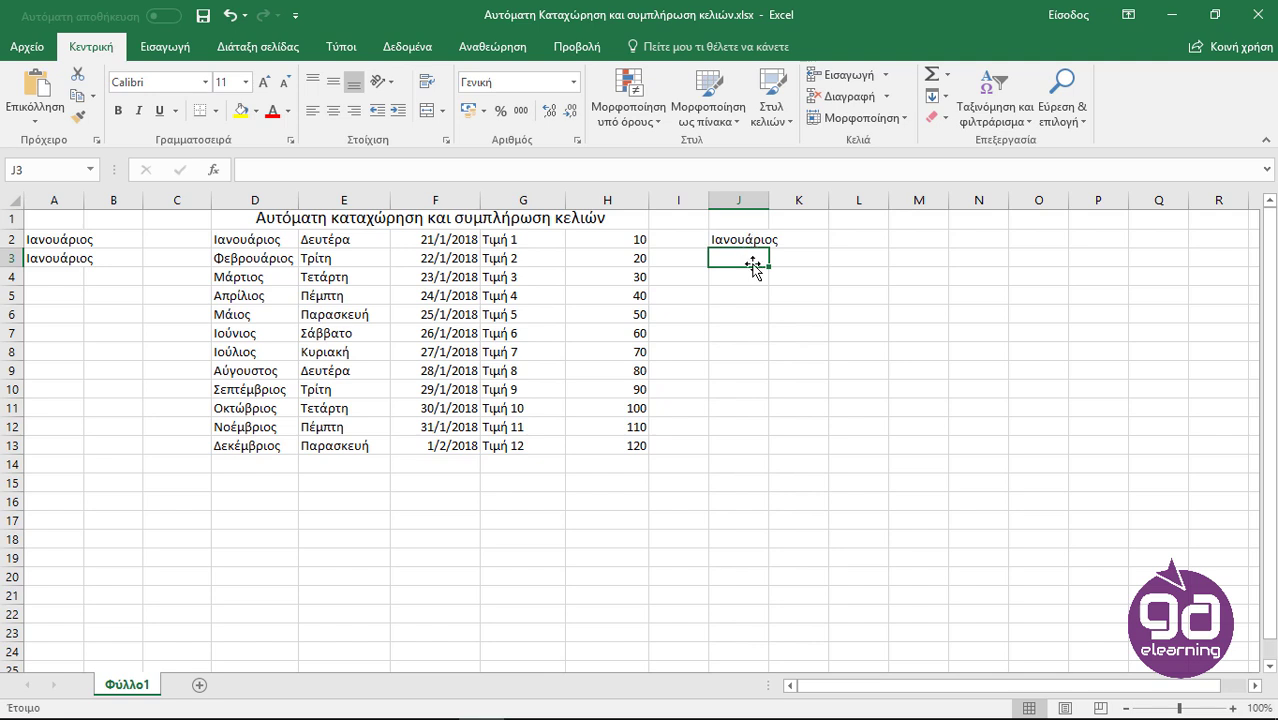
pyautogui.click(757, 240)
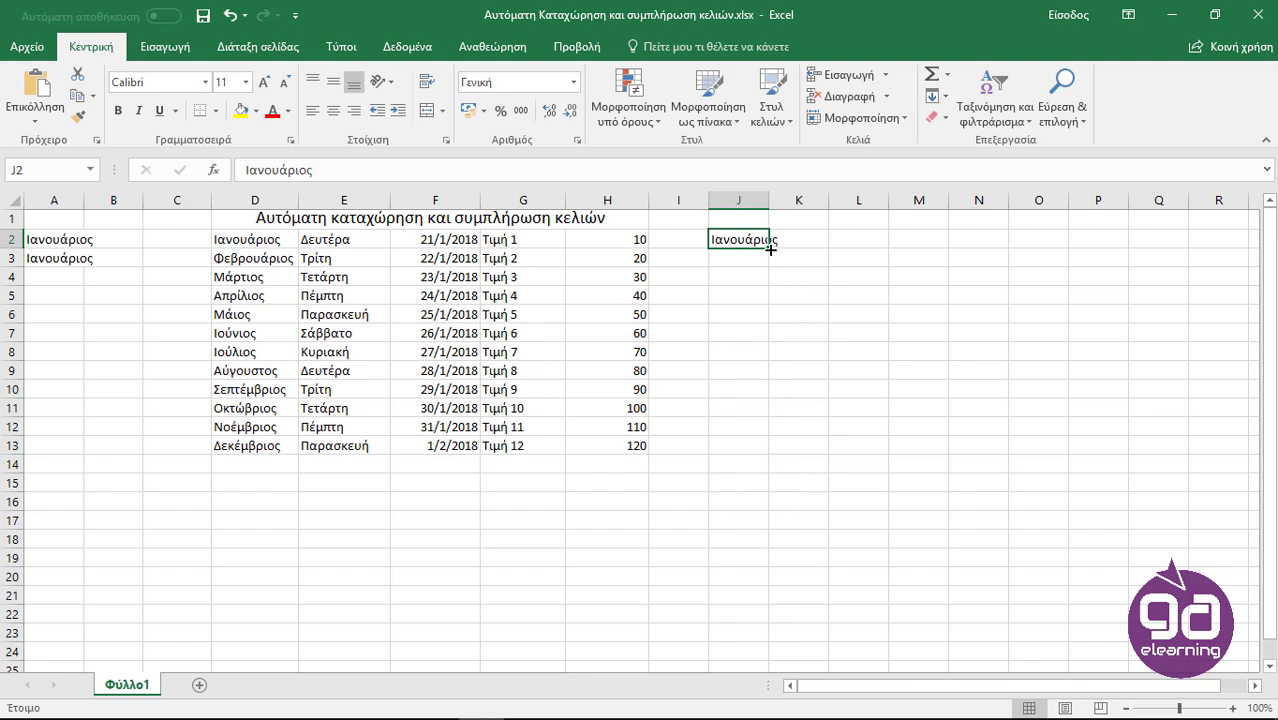
pyautogui.moveTo(770, 249); pyautogui.dragTo(771, 449)
pyautogui.moveTo(771, 202); pyautogui.dragTo(795, 202)
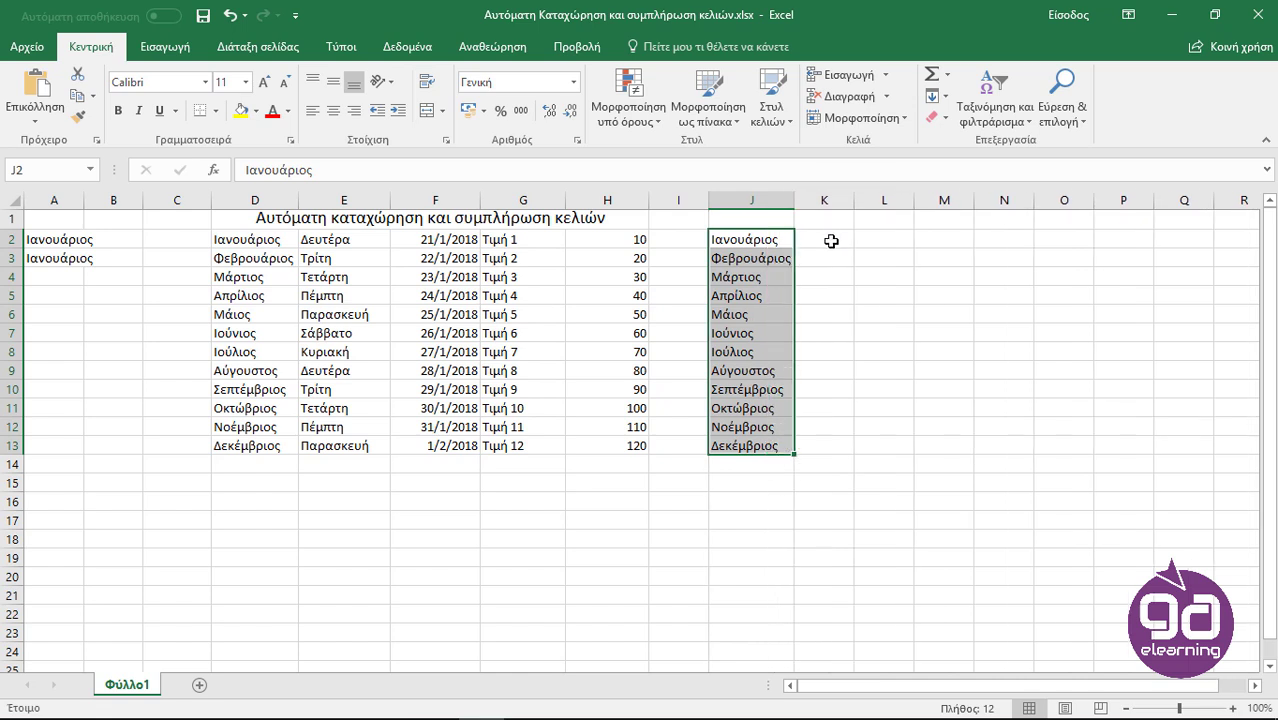
pyautogui.click(831, 241)
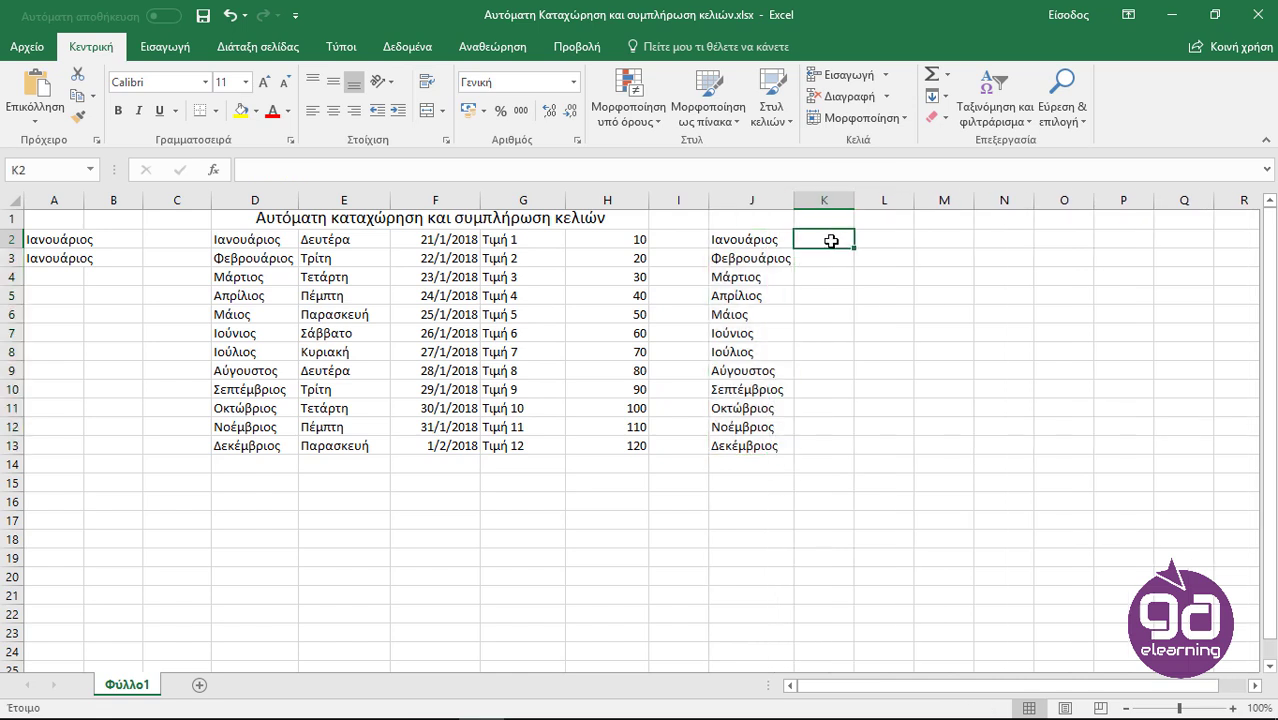
# Step: Enter Δευτέρα in K2, fill the following weekdays down to K13, and widen column K
pyautogui.write('Δευτέρα')
pyautogui.press('Return')
pyautogui.click(831, 241)
pyautogui.moveTo(854, 258); pyautogui.dragTo(855, 447)
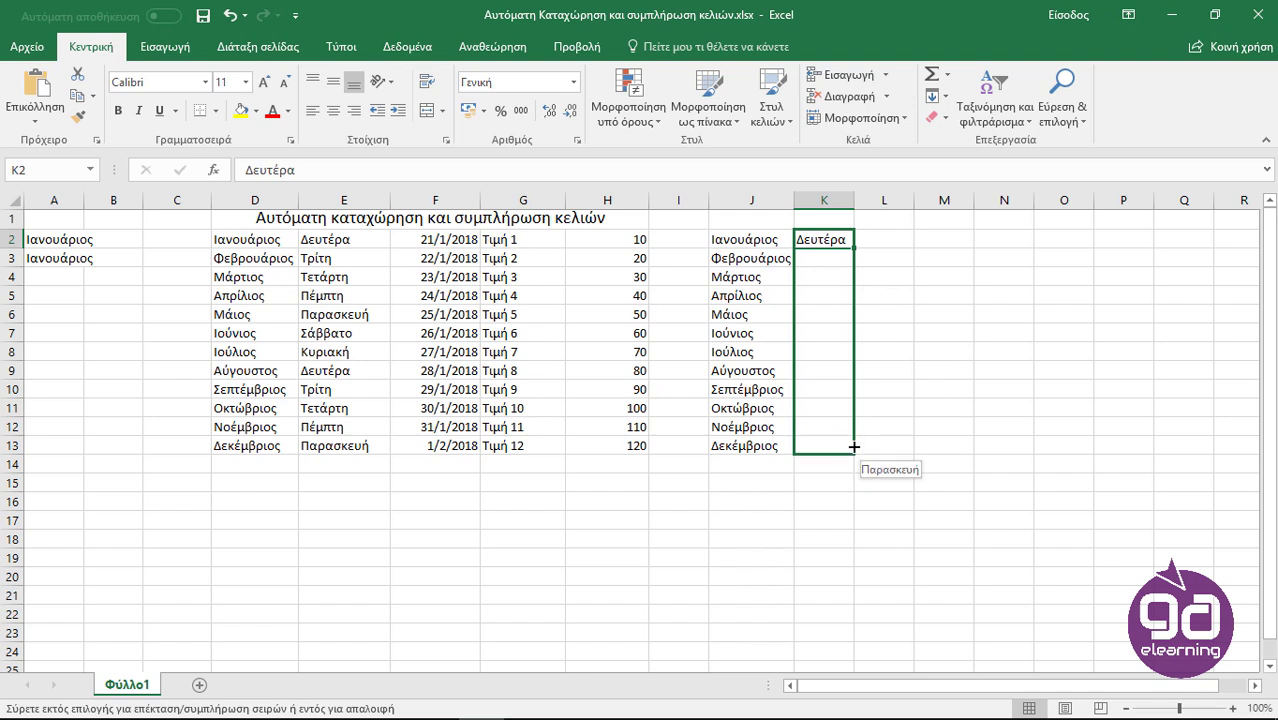
pyautogui.moveTo(855, 447); pyautogui.dragTo(855, 448)
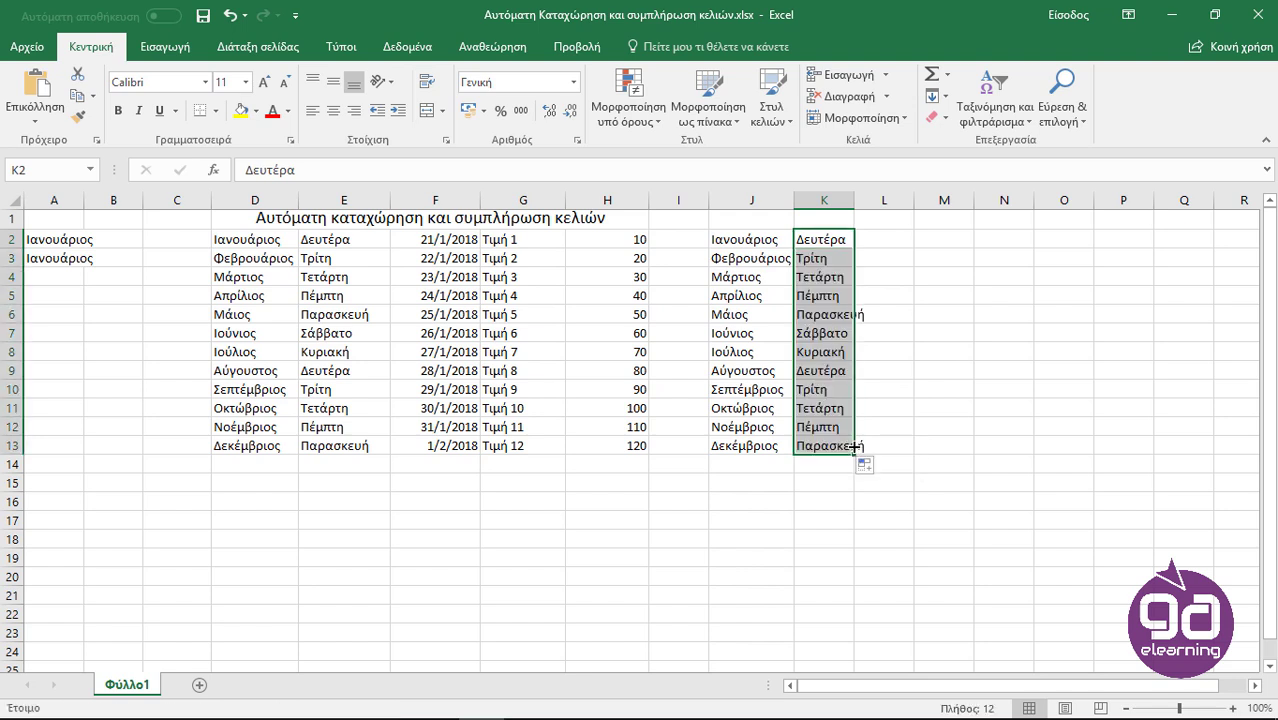
pyautogui.moveTo(855, 200); pyautogui.dragTo(878, 207)
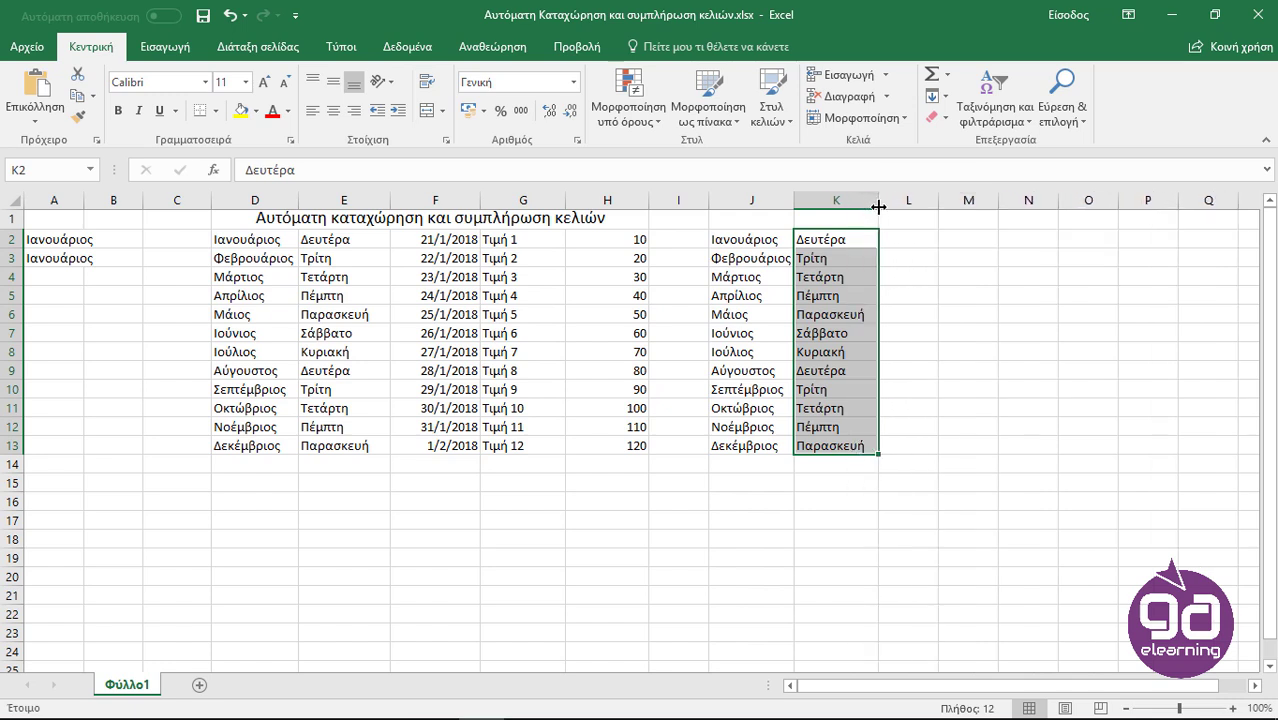
pyautogui.click(917, 240)
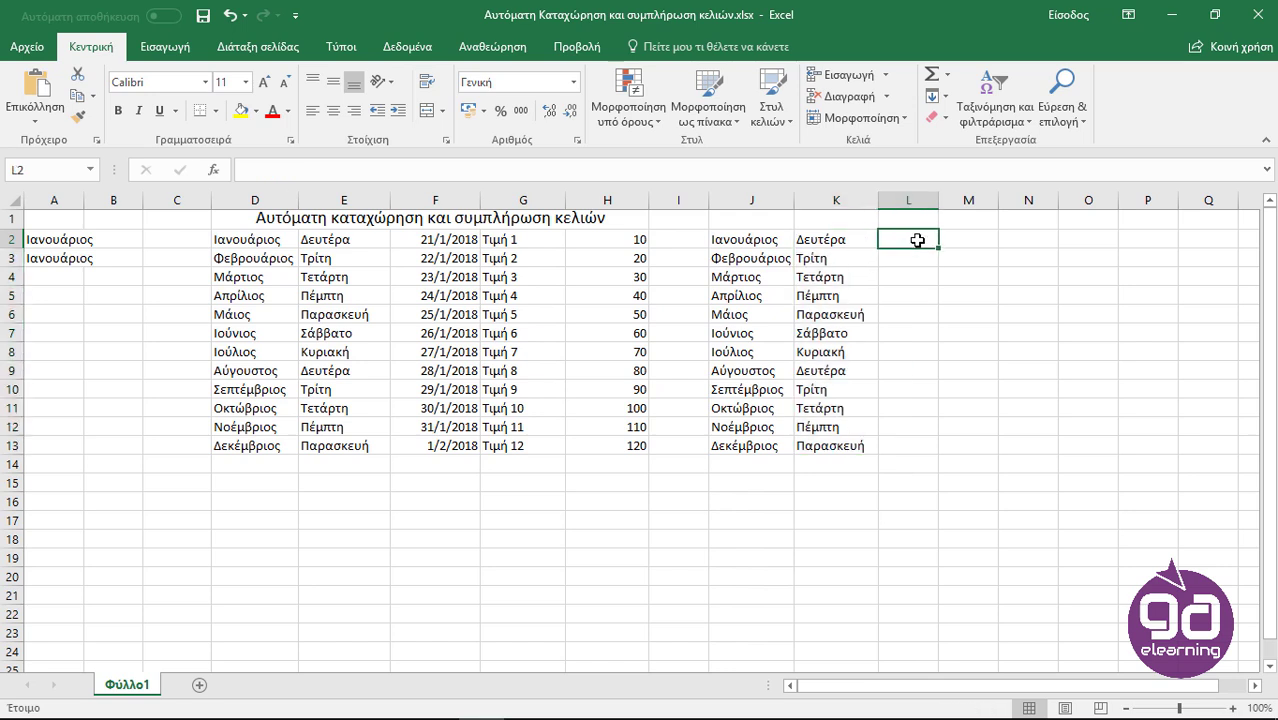
# Step: Enter 21/01/2018 in L2 and fill consecutive dates down to 1/2/2018 in L13
pyautogui.write('21/01/2018')
pyautogui.hotkey('ctrl', 'Return')
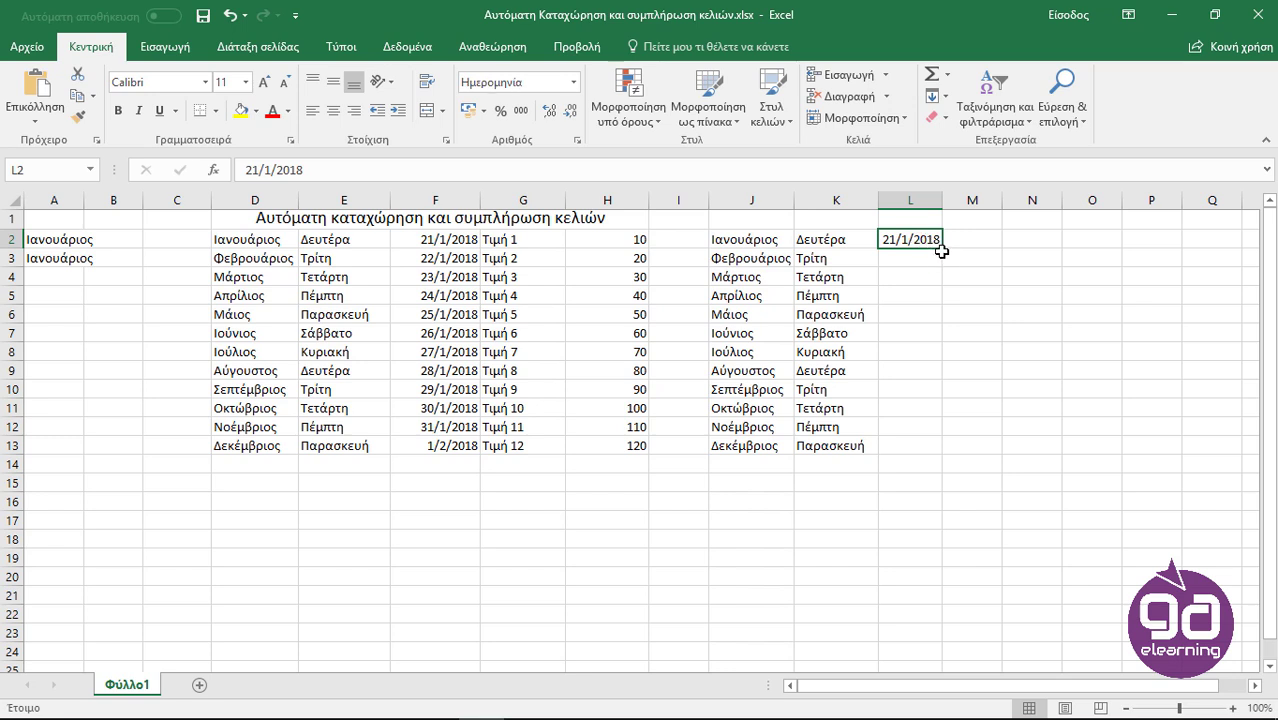
pyautogui.moveTo(943, 248); pyautogui.dragTo(943, 451)
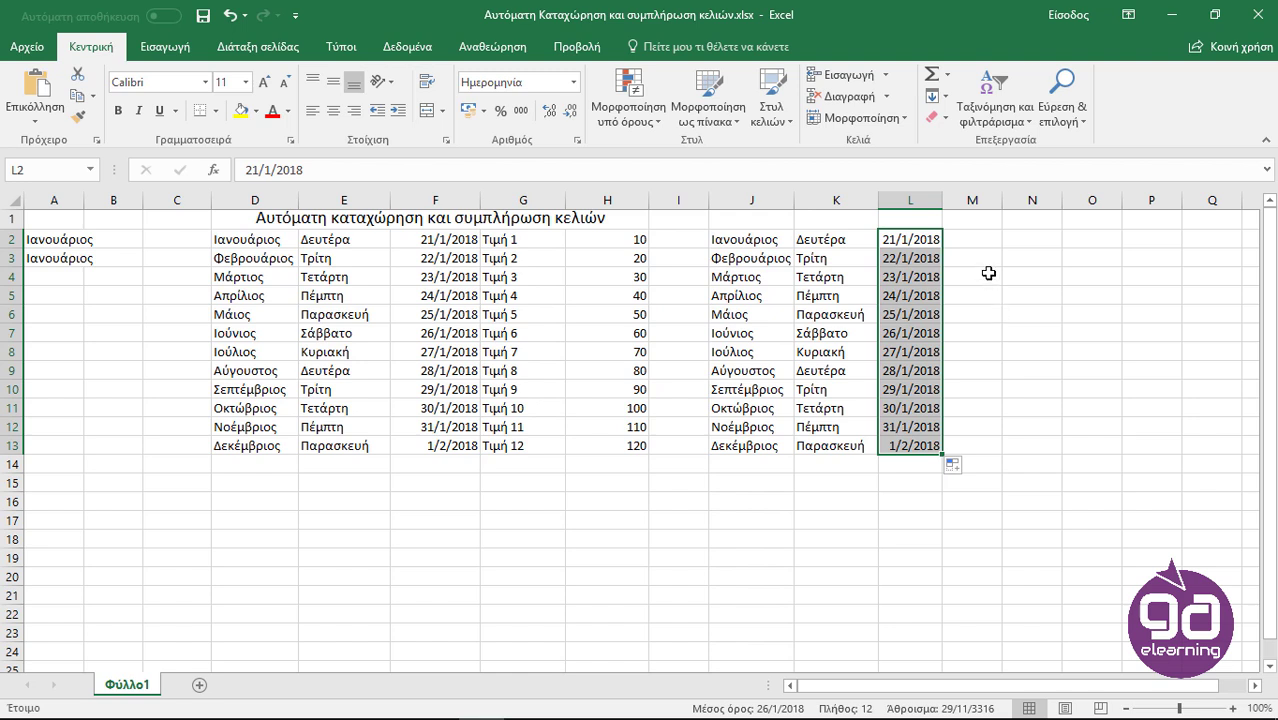
pyautogui.click(980, 238)
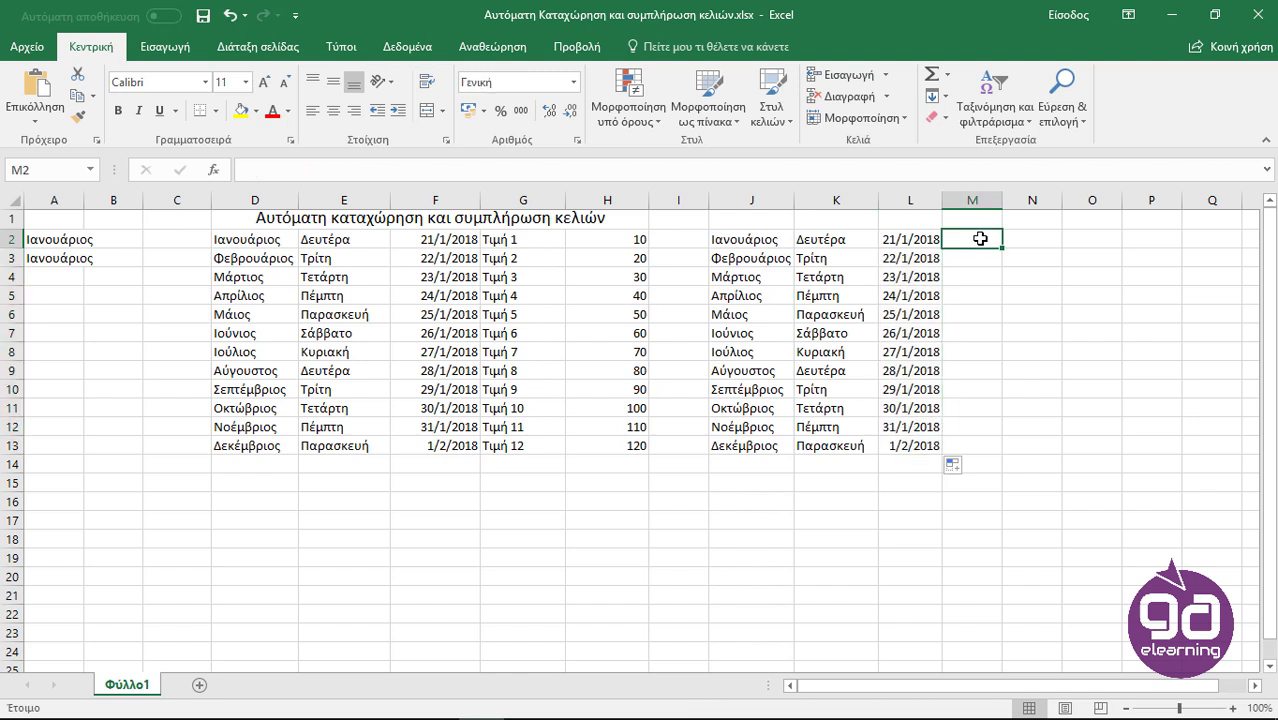
# Step: Enter τιμή 1 in M2 and extend it as a series to τιμή 12 in M13
pyautogui.write('τιμή 1')
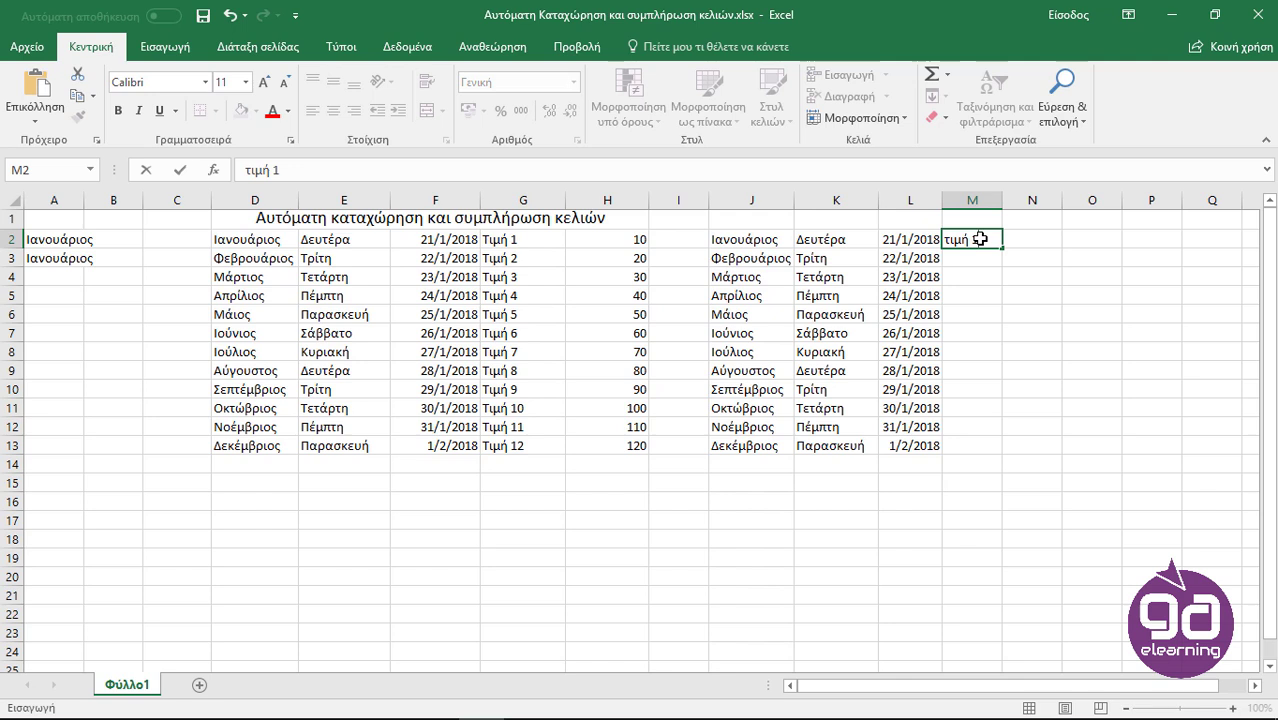
pyautogui.press('Return')
pyautogui.click(980, 238)
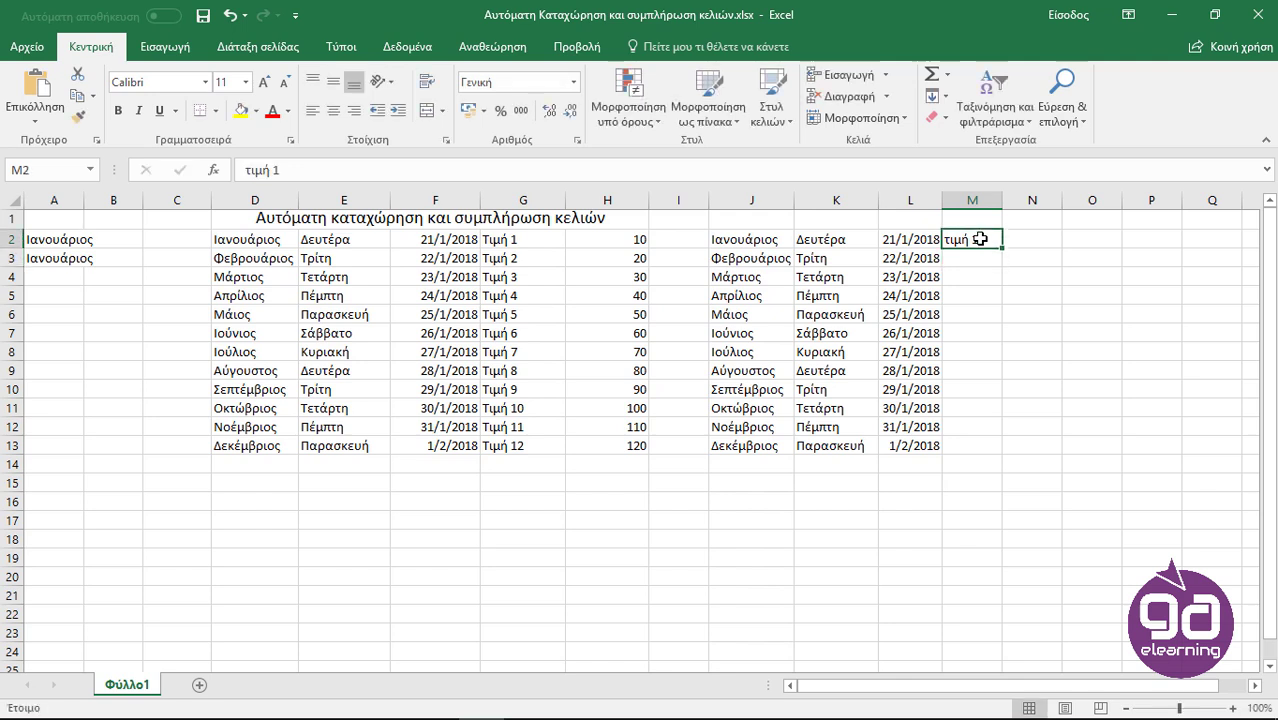
pyautogui.moveTo(1002, 248); pyautogui.dragTo(1007, 453)
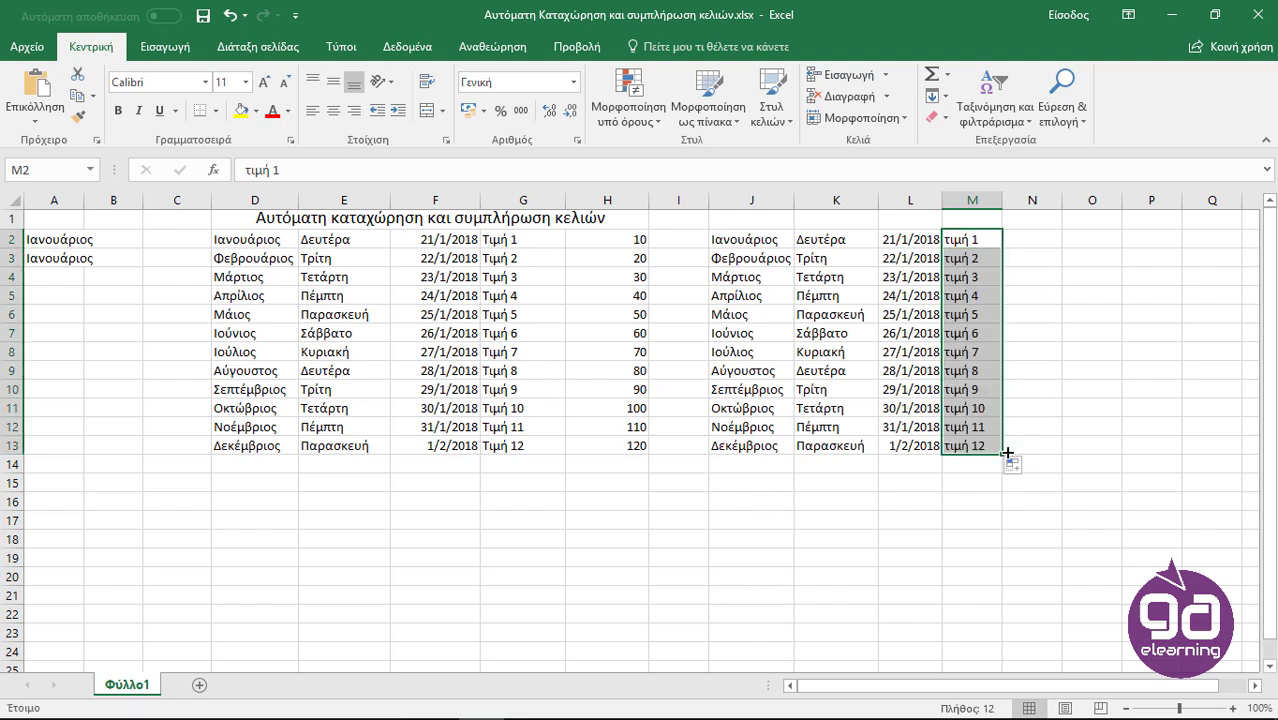
pyautogui.click(1036, 241)
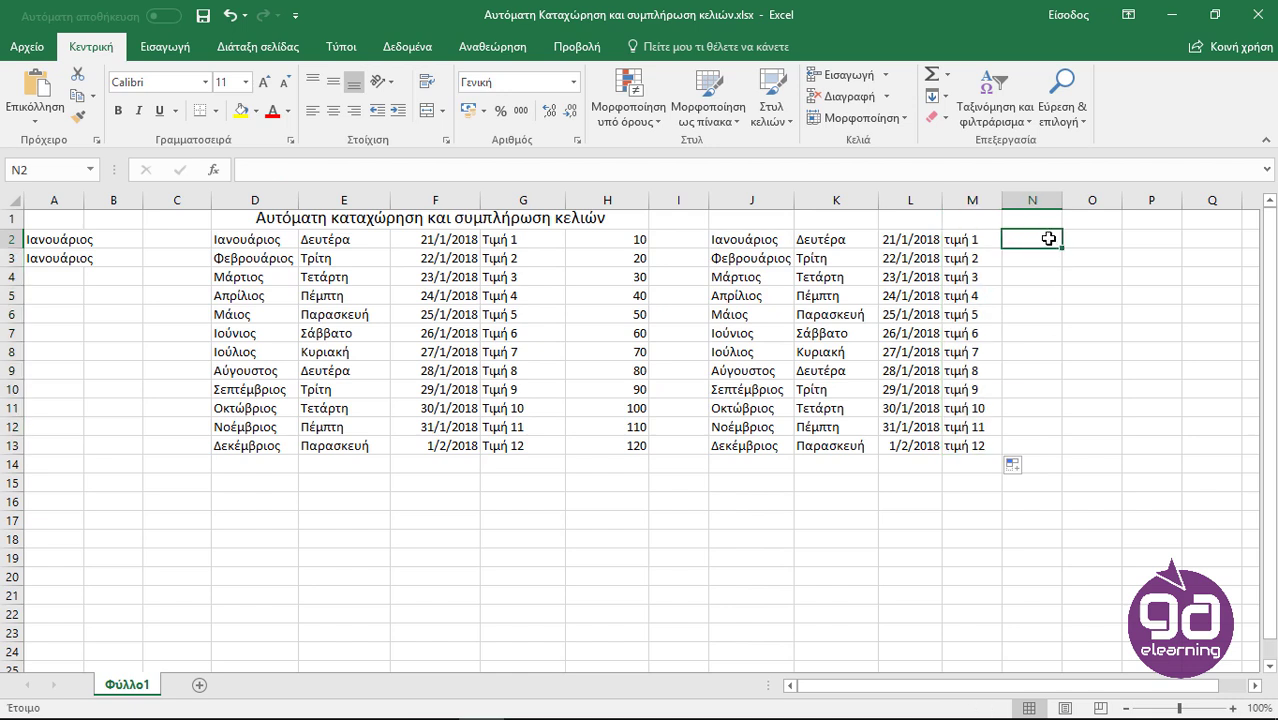
# Step: Enter 10 in N2, then clear the accidental copies of 10 from N3:N13
pyautogui.write('10')
pyautogui.press('Return')
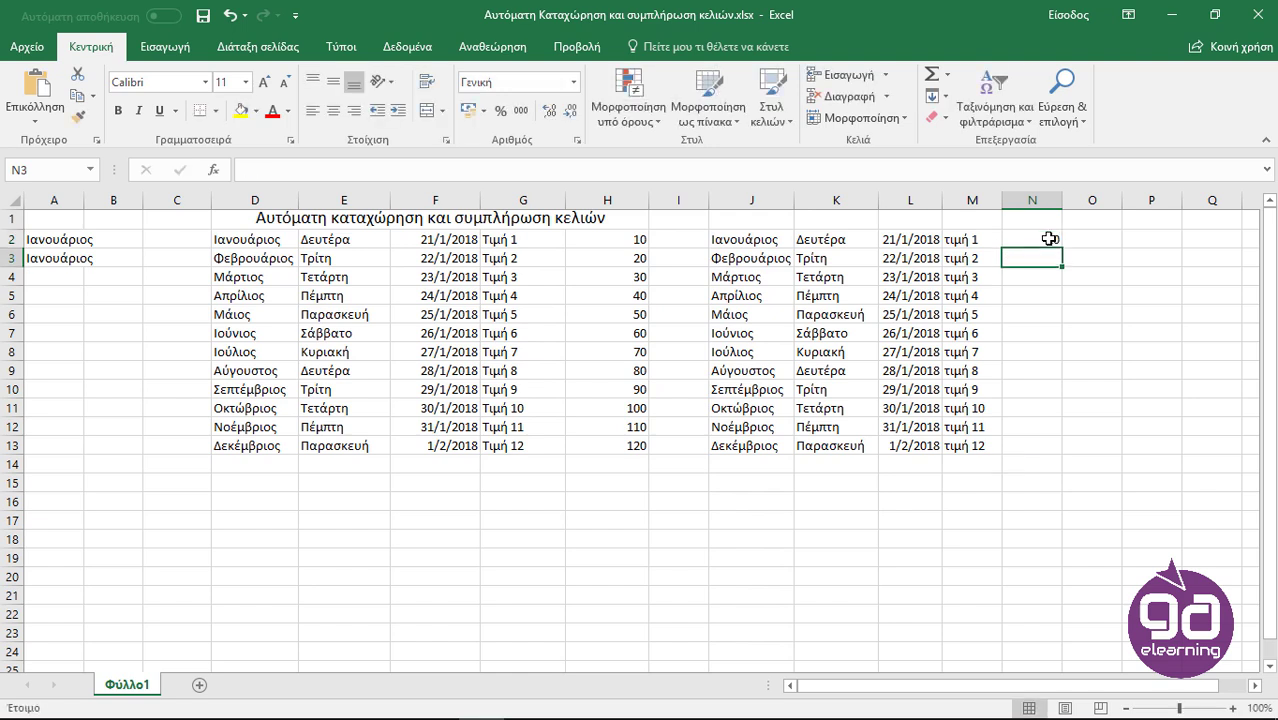
pyautogui.click(1049, 238)
pyautogui.moveTo(1062, 248); pyautogui.dragTo(1066, 448)
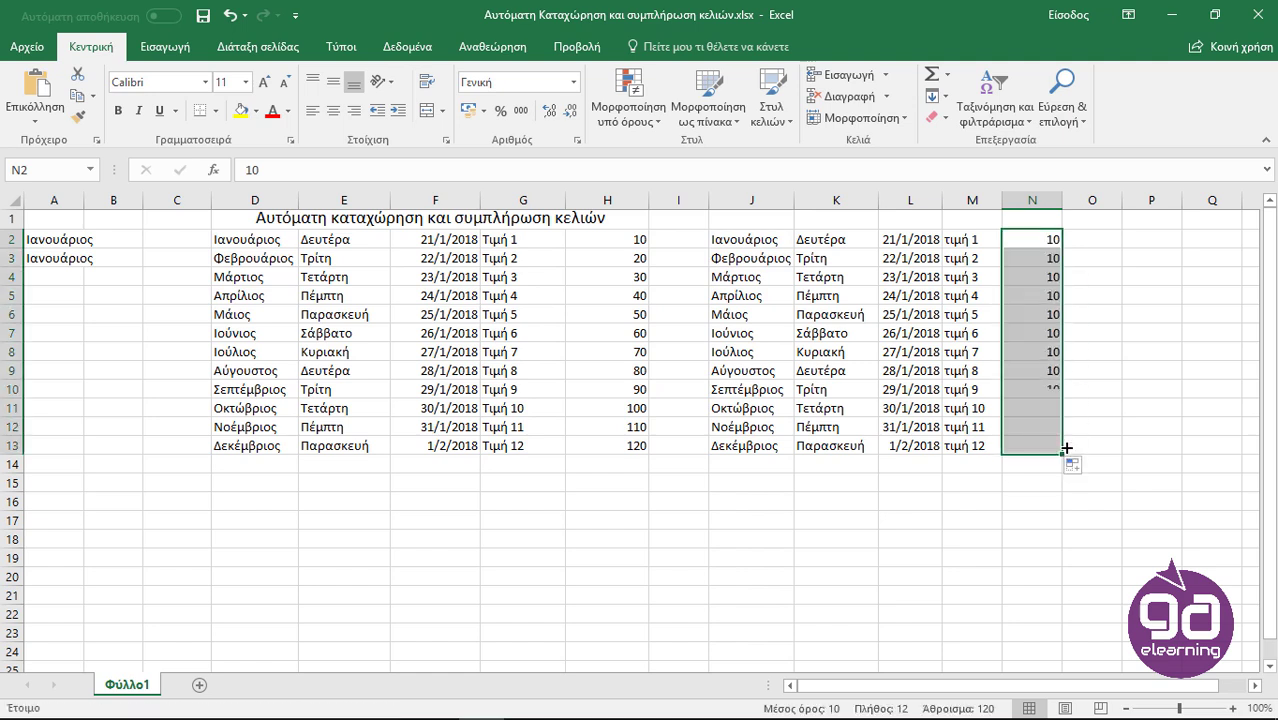
pyautogui.click(1029, 258)
pyautogui.moveTo(1029, 258)
pyautogui.mouseDown()
pyautogui.moveTo(1053, 408)
pyautogui.moveTo(1042, 438)
pyautogui.mouseUp()
pyautogui.press('Delete')
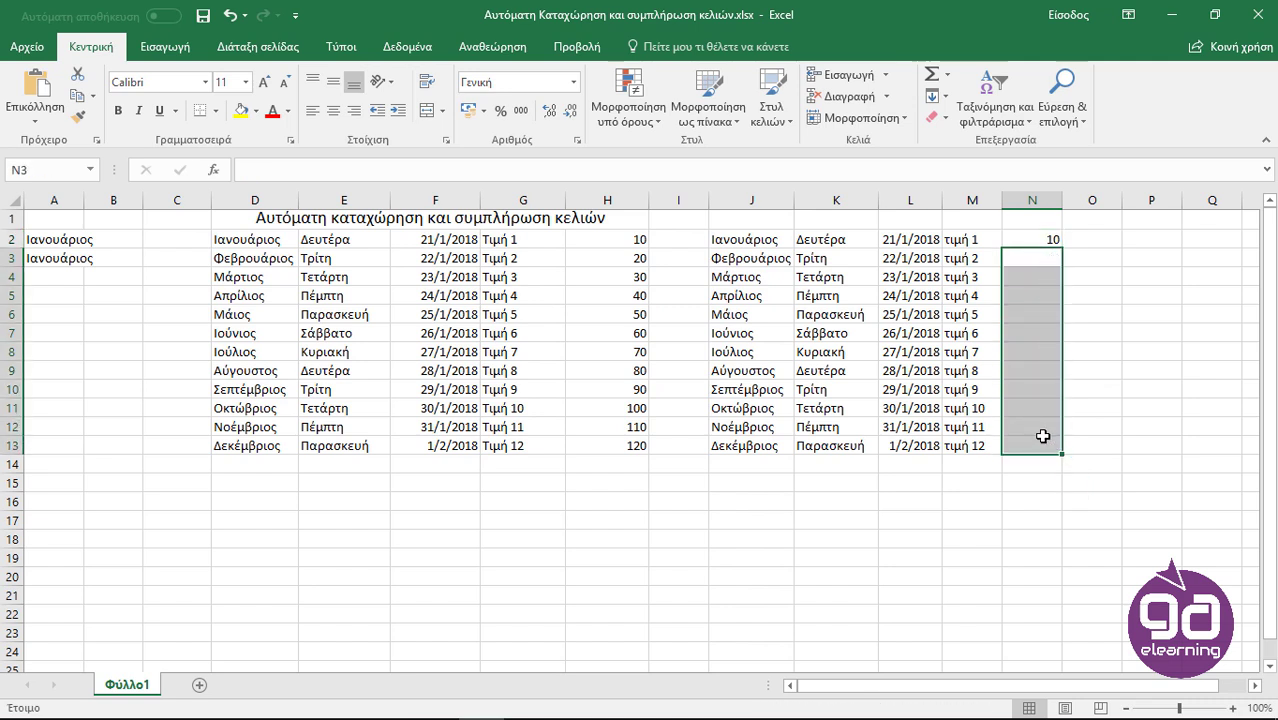
# Step: Enter 20 in N3 and extend the 10, 20 pattern down to 120 in N13
pyautogui.click(1037, 258)
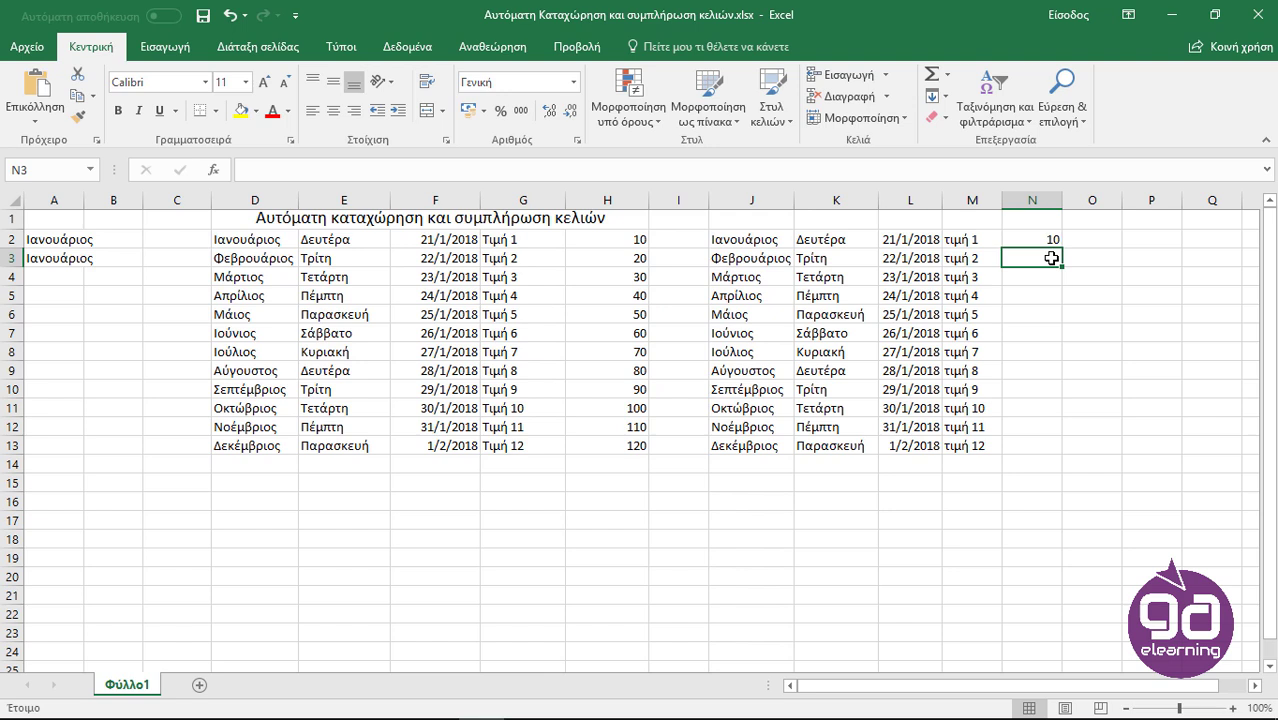
pyautogui.write('20')
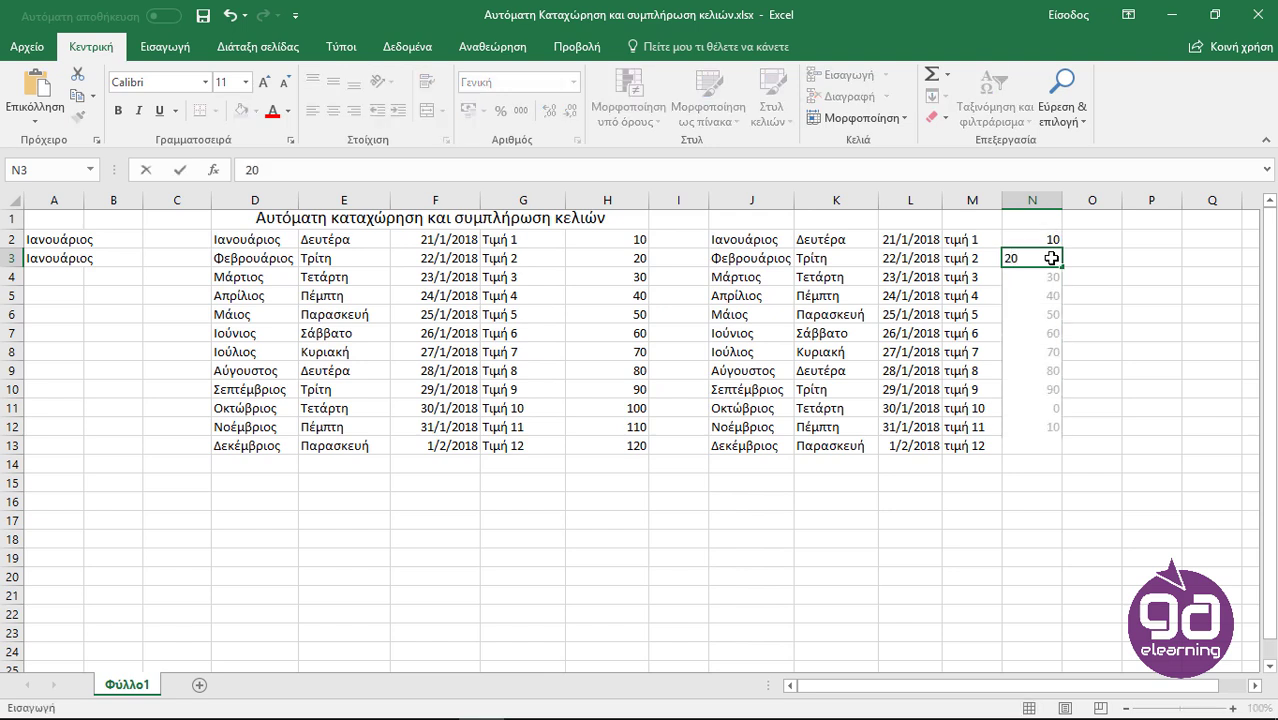
pyautogui.press('Return')
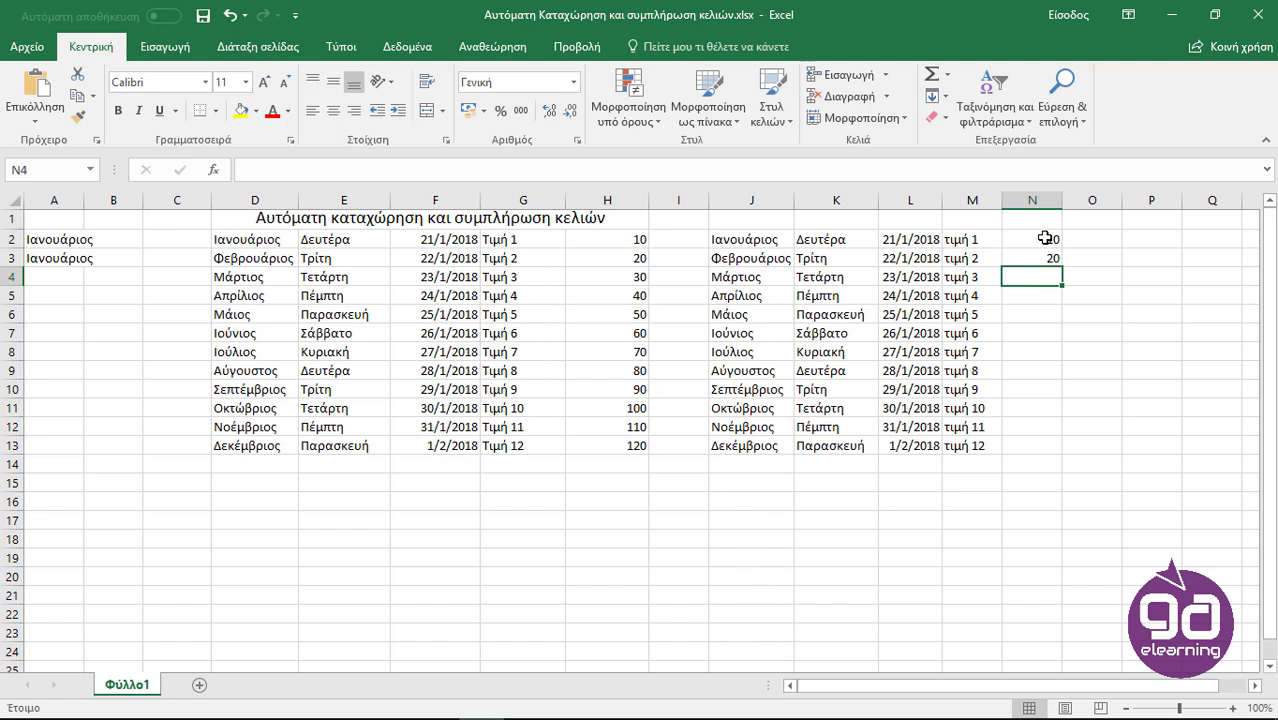
pyautogui.moveTo(1044, 238)
pyautogui.mouseDown()
pyautogui.moveTo(1064, 325)
pyautogui.moveTo(1066, 452)
pyautogui.mouseUp()
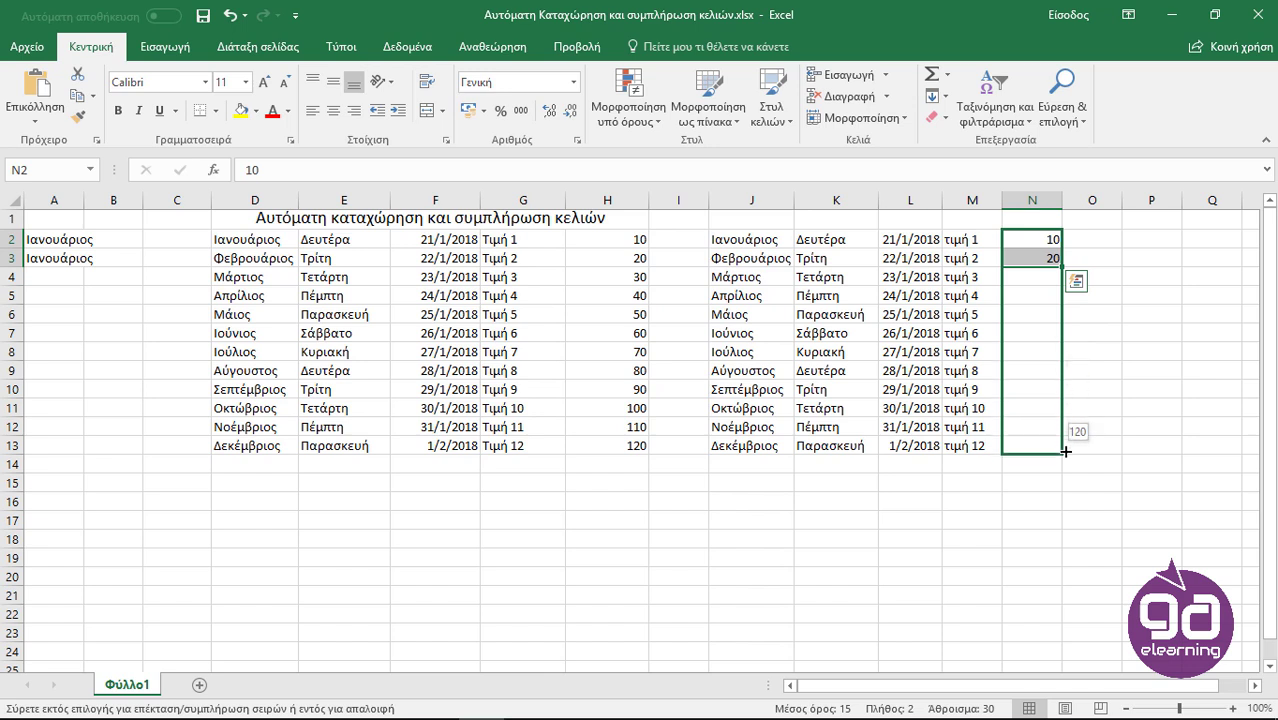
pyautogui.moveTo(1066, 452); pyautogui.dragTo(1066, 452)
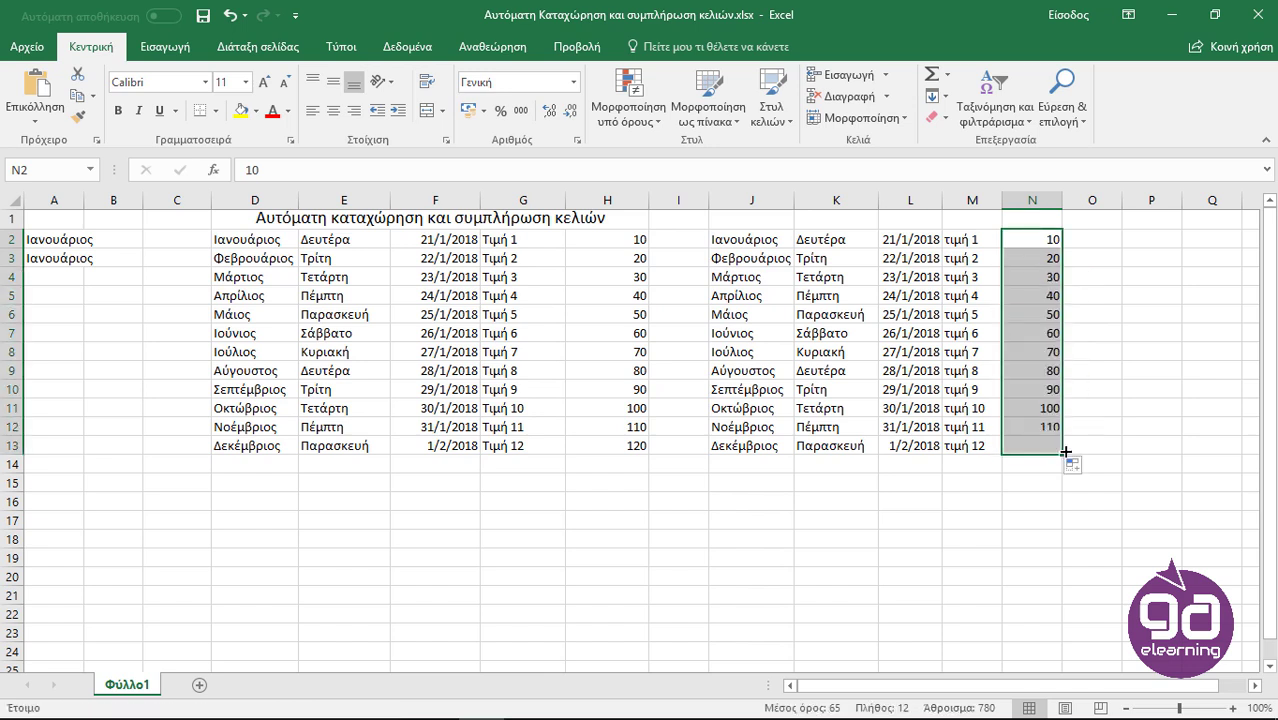
pyautogui.click(1153, 431)
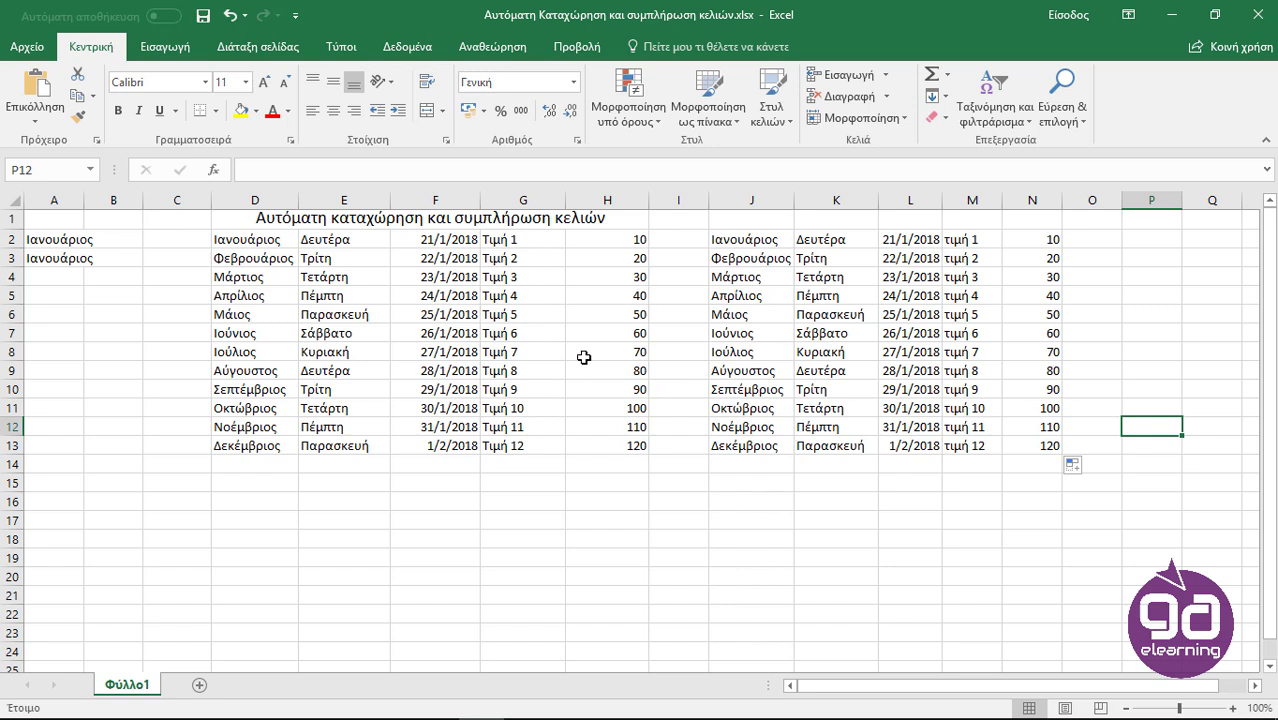
pyautogui.click(43, 55)
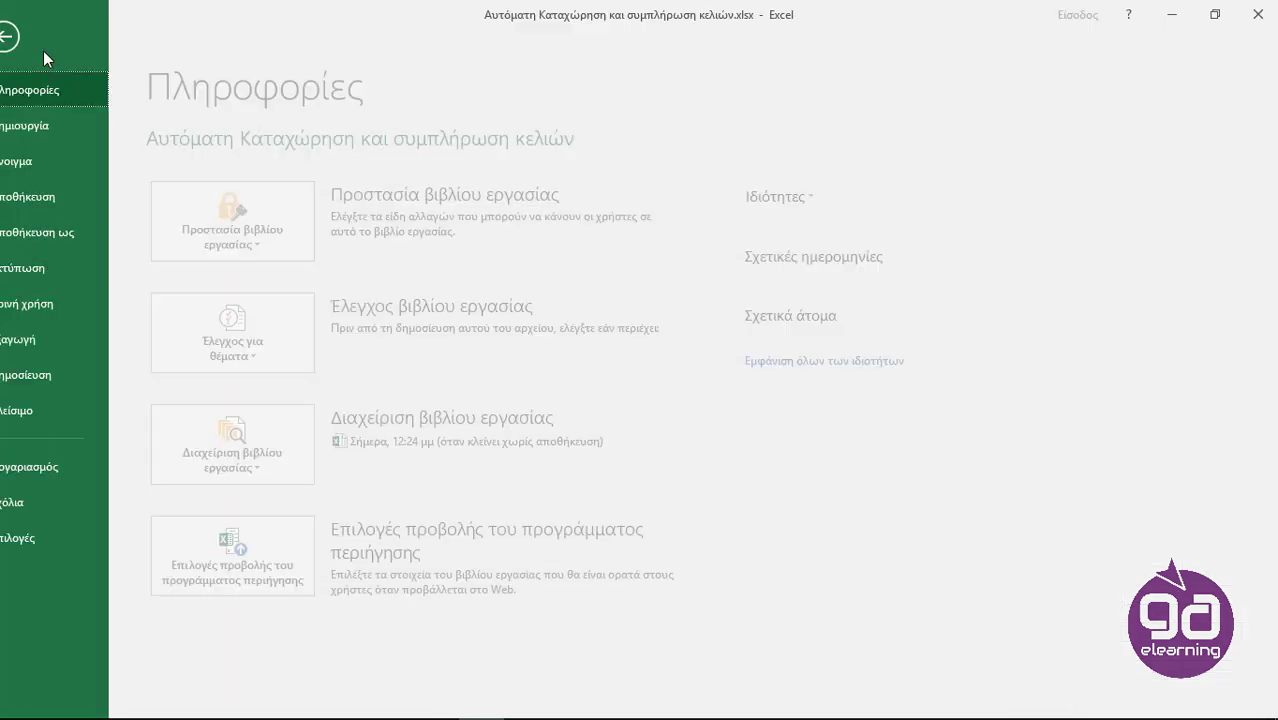
pyautogui.press('Escape')
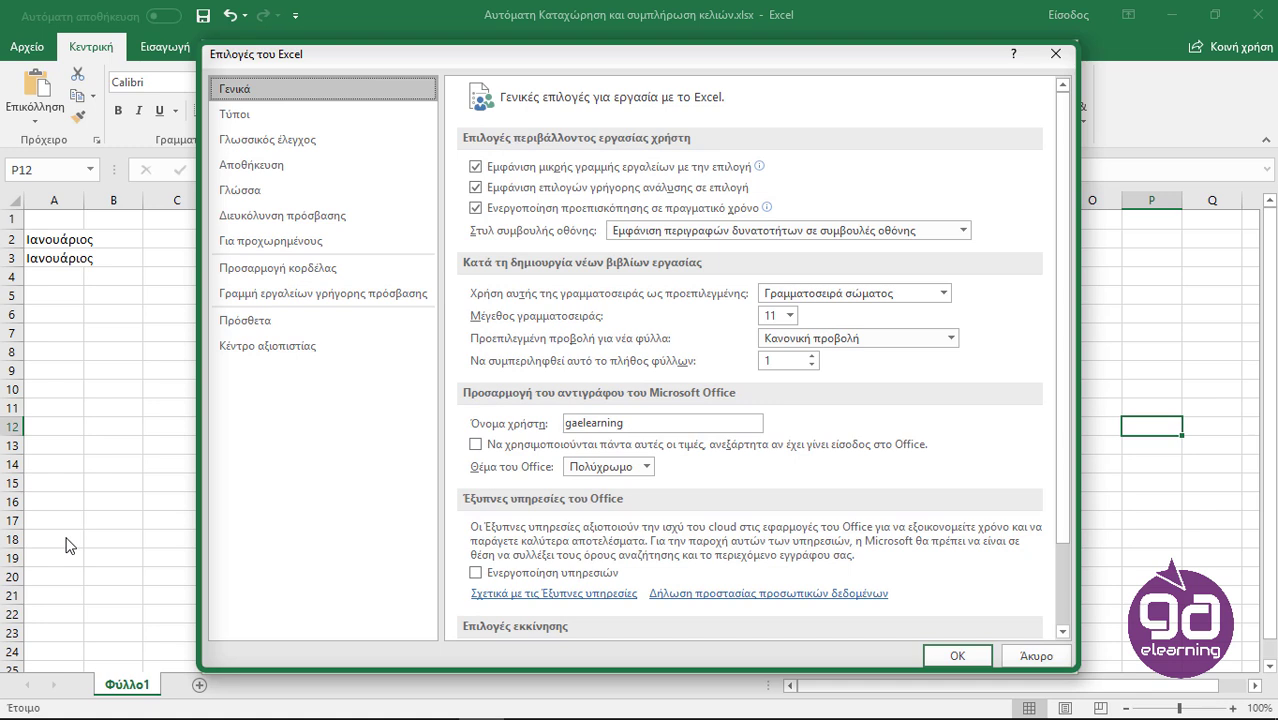
pyautogui.click(318, 251)
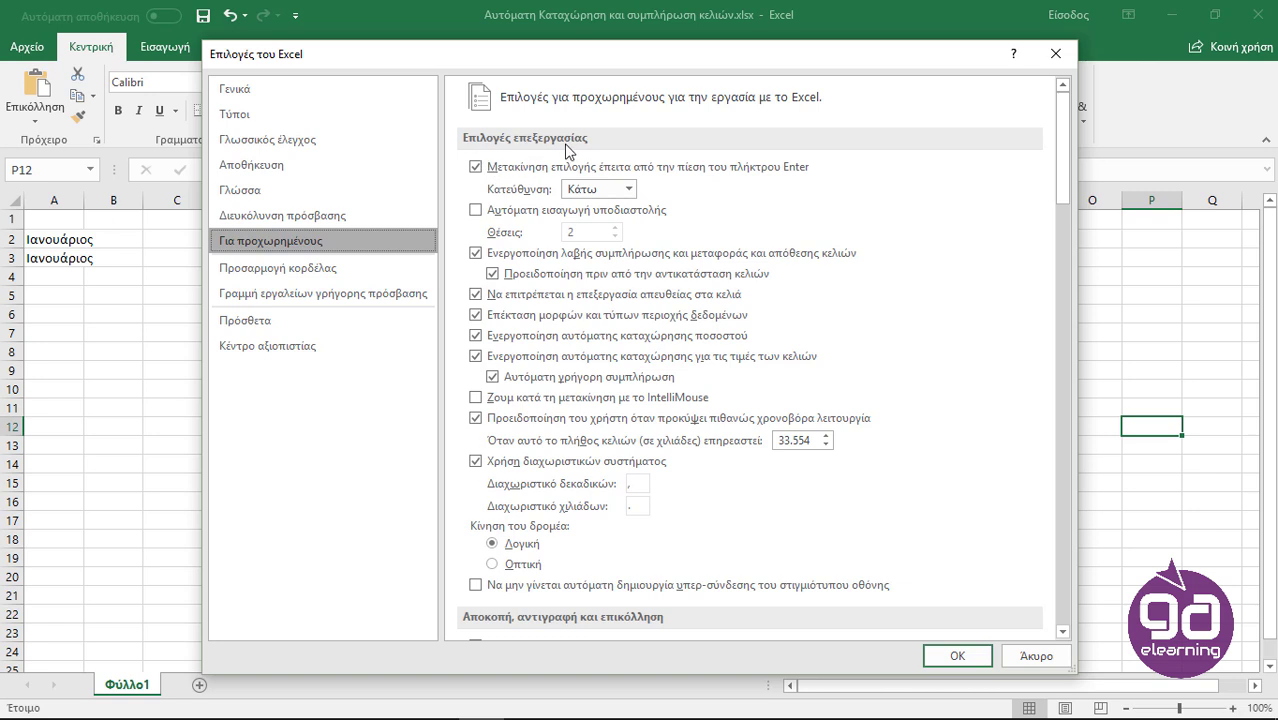
pyautogui.click(962, 657)
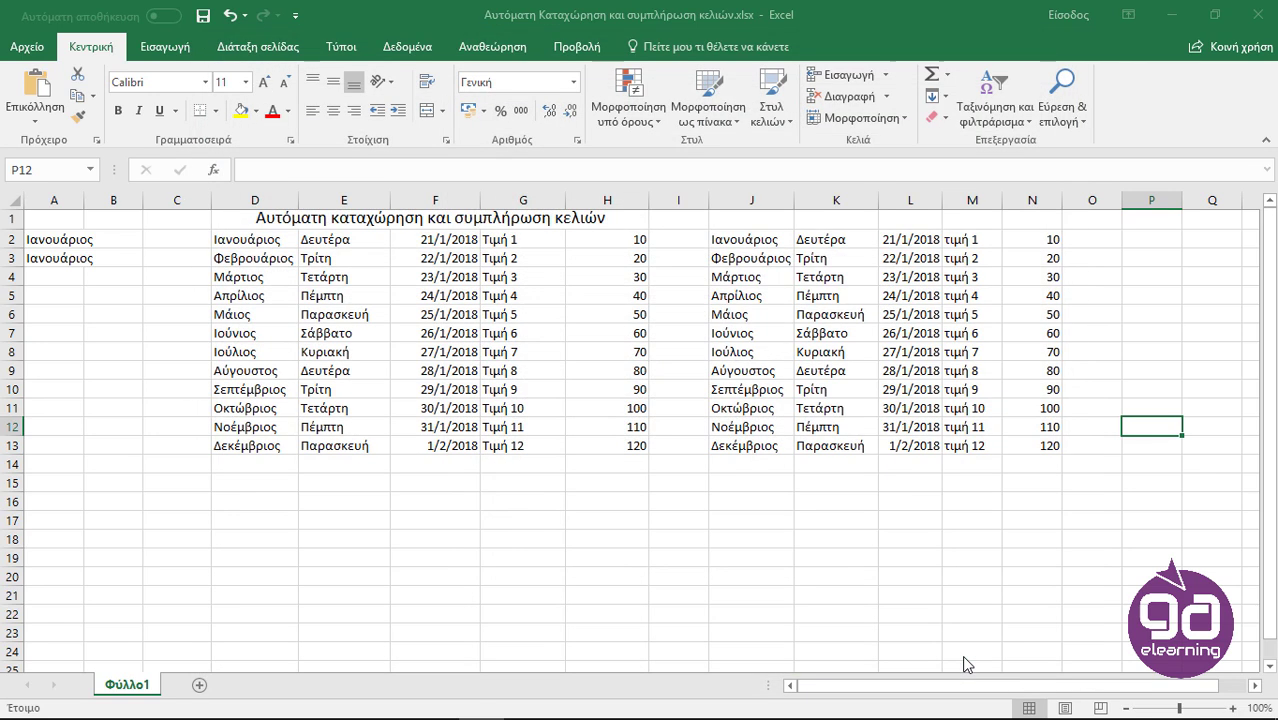